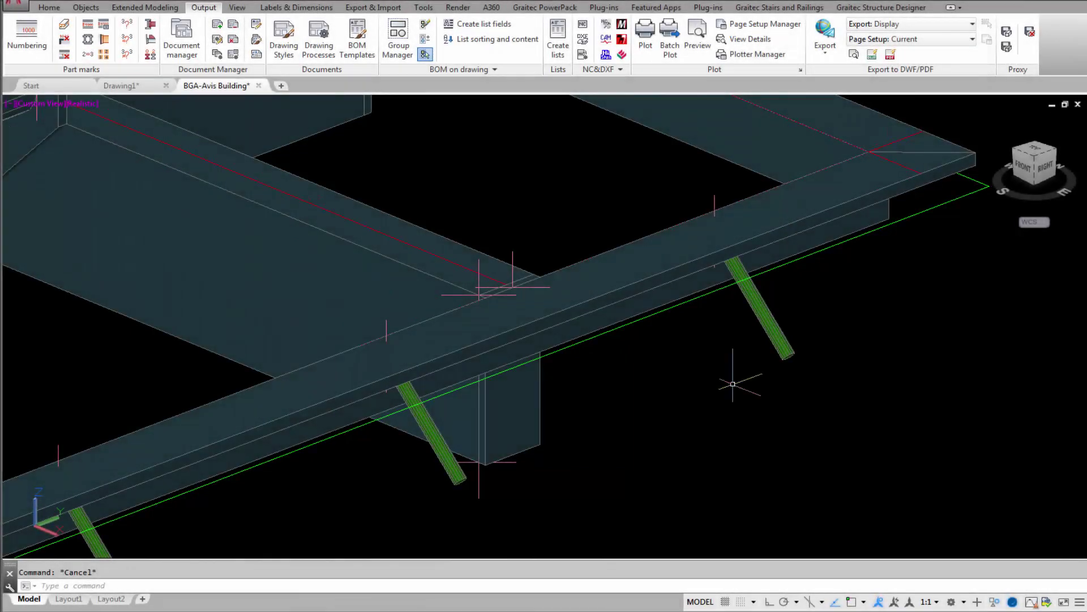
{"action": "scroll", "coordinate": [734, 385], "scroll_direction": "down", "scroll_amount": 3}
{"action": "scroll", "coordinate": [731, 378], "scroll_direction": "down", "scroll_amount": 3}
Select all 32 shear studs using Select Similar on one stud
{"action": "middle_click_drag", "start_coordinate": [729, 377], "coordinate": [751, 346]}
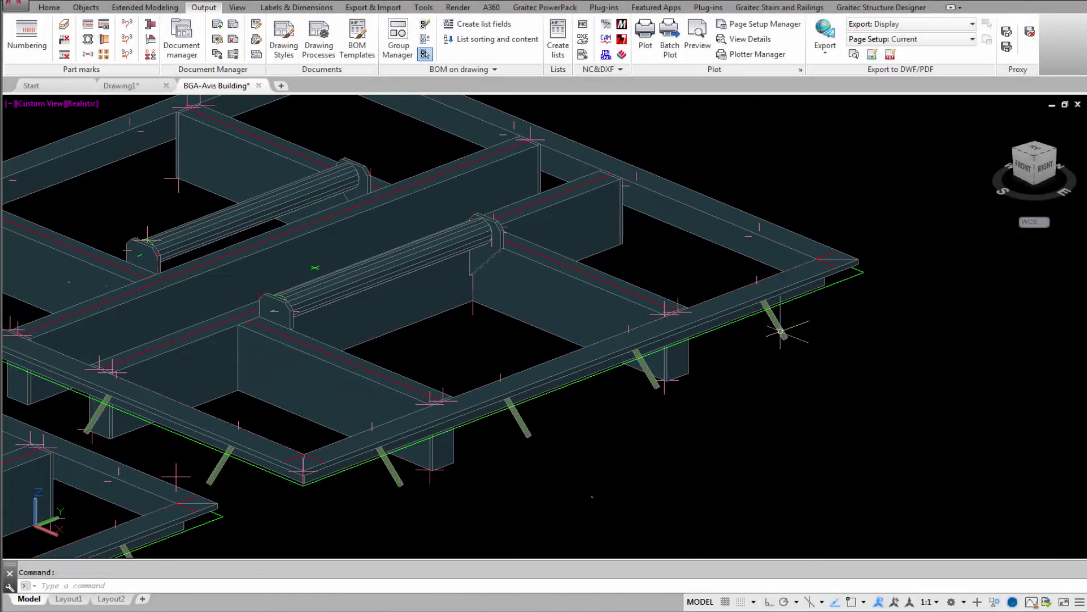
{"action": "scroll", "coordinate": [784, 334], "scroll_direction": "up", "scroll_amount": 1}
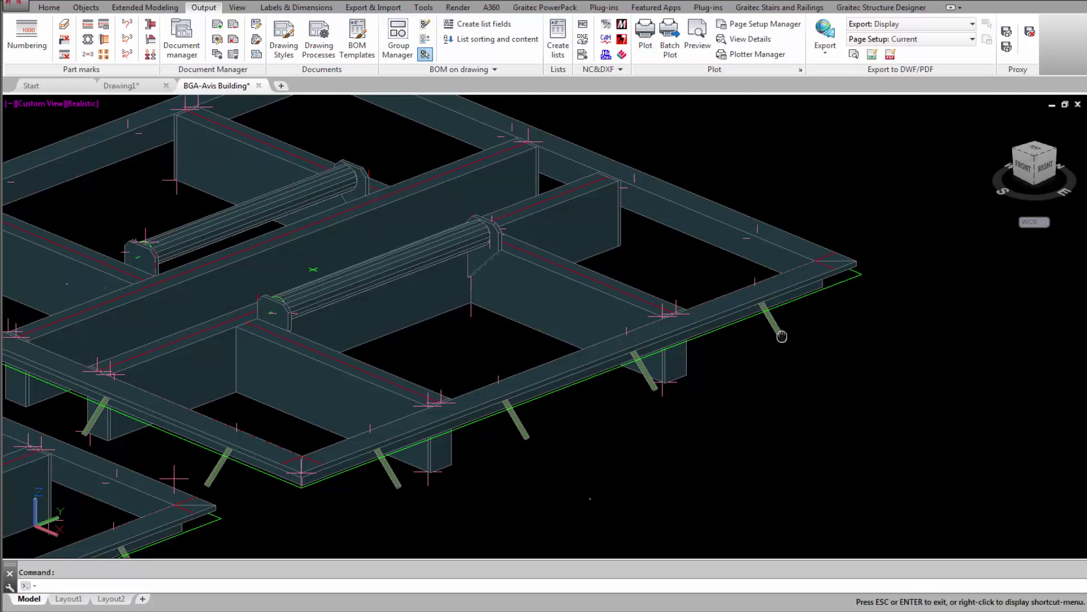
{"action": "scroll", "coordinate": [784, 336], "scroll_direction": "up", "scroll_amount": 3}
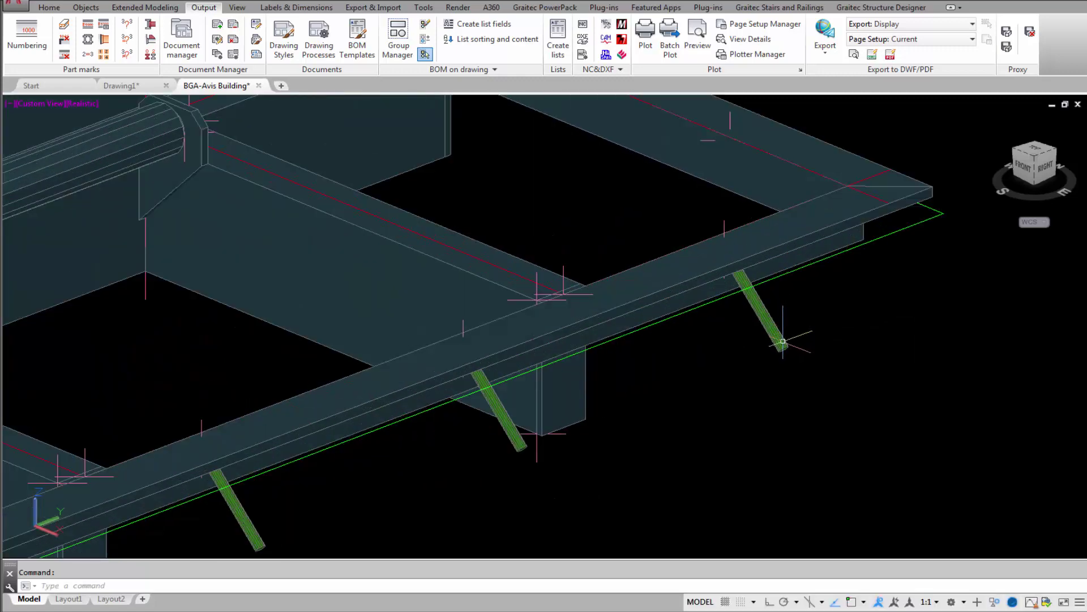
{"action": "left_click", "coordinate": [782, 343]}
{"action": "right_click", "coordinate": [780, 344]}
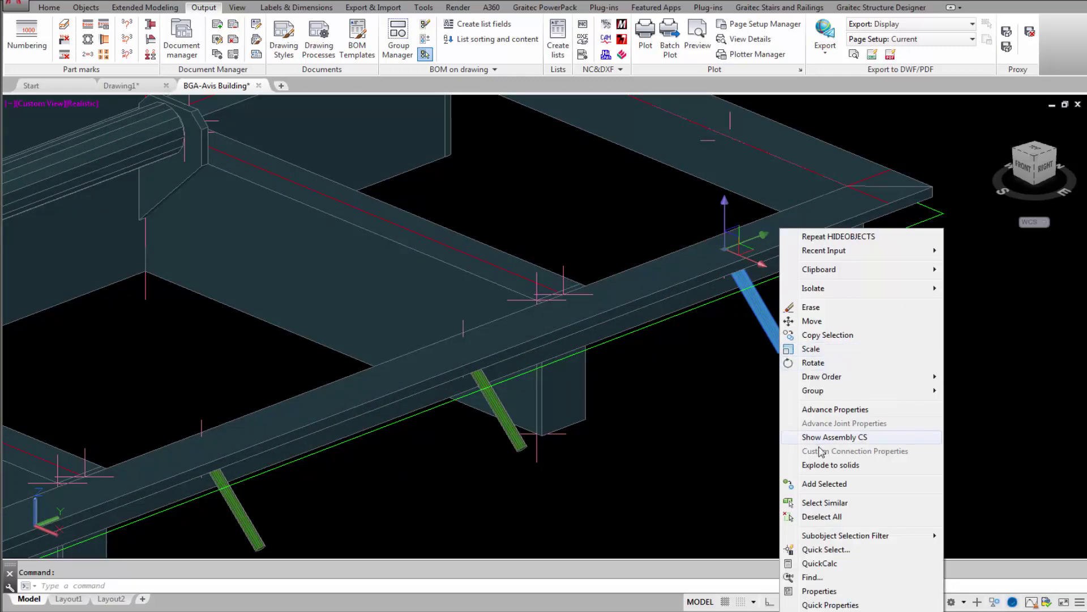
{"action": "left_click", "coordinate": [821, 503]}
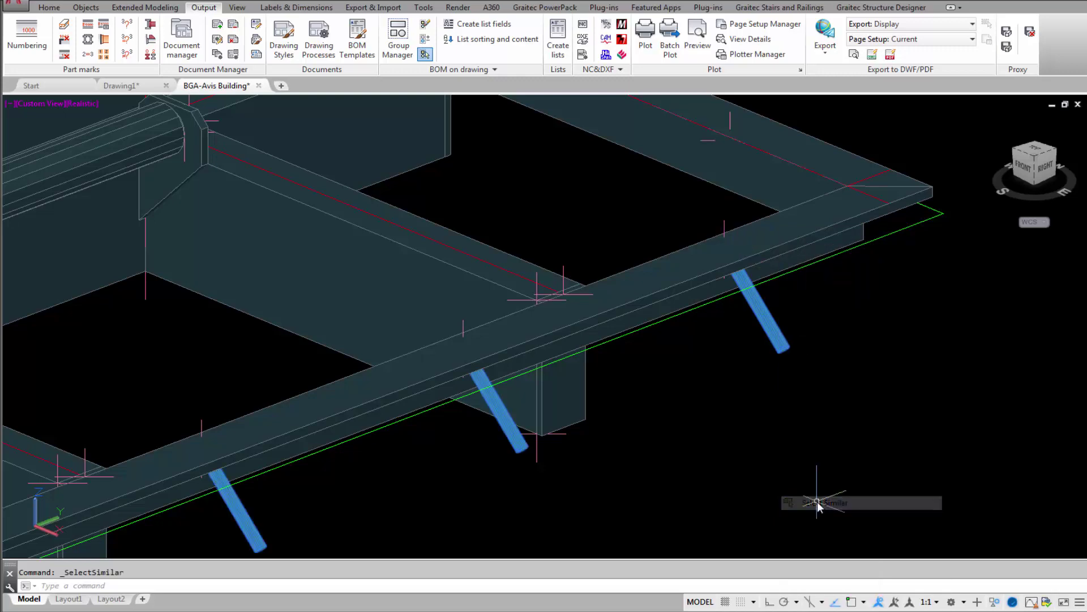
{"action": "scroll", "coordinate": [710, 387], "scroll_direction": "down", "scroll_amount": 2}
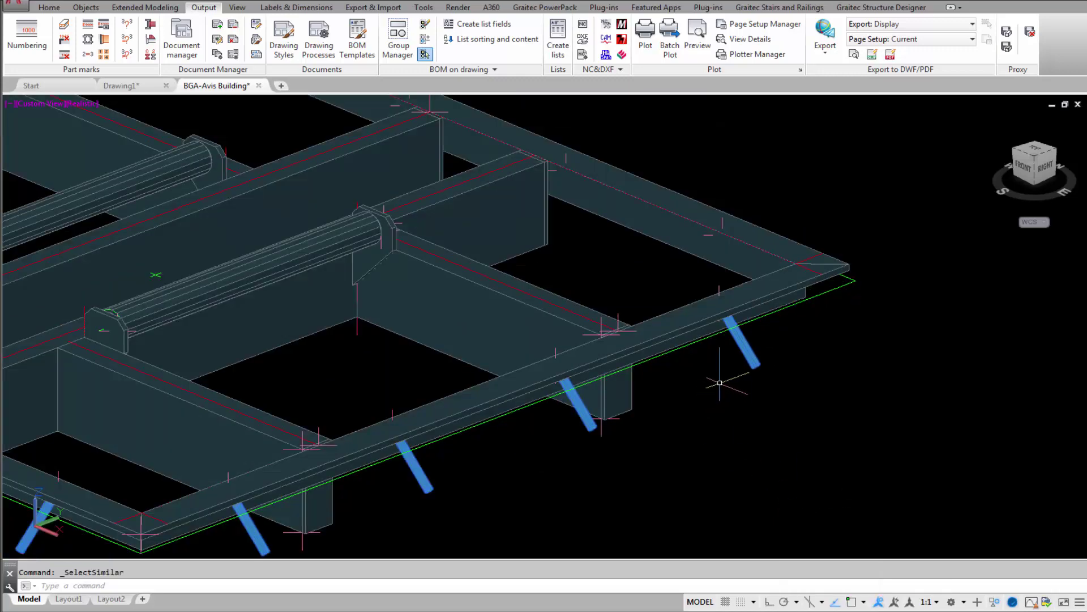
{"action": "scroll", "coordinate": [719, 383], "scroll_direction": "down", "scroll_amount": 2}
Open Advance Properties for the selected studs and move the dialog aside
{"action": "middle_click_drag", "start_coordinate": [719, 392], "coordinate": [691, 392]}
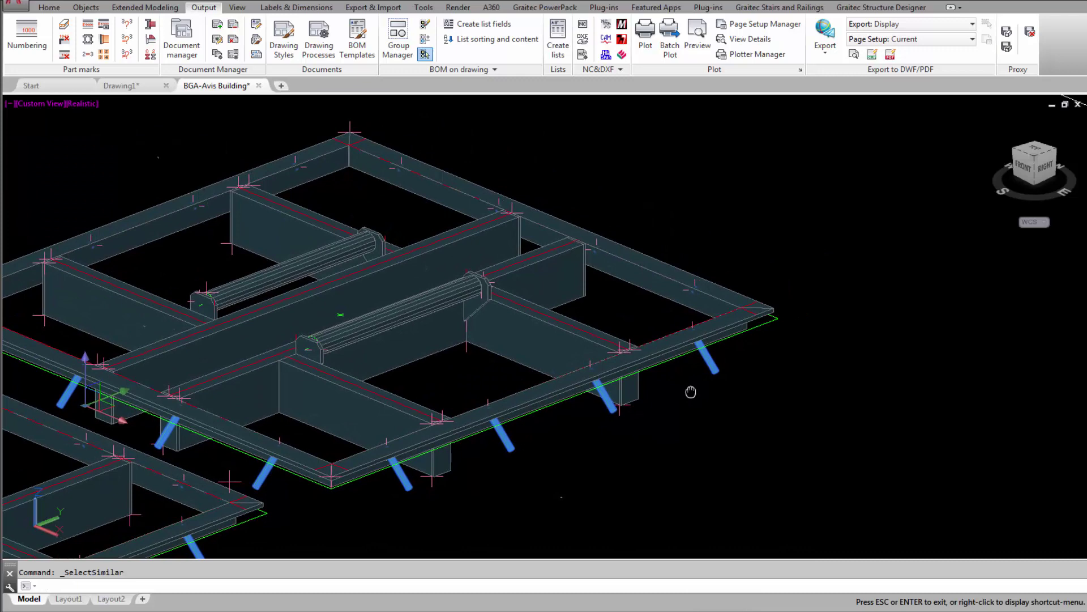
{"action": "scroll", "coordinate": [691, 392], "scroll_direction": "up", "scroll_amount": 1}
{"action": "scroll", "coordinate": [740, 368], "scroll_direction": "up", "scroll_amount": 1}
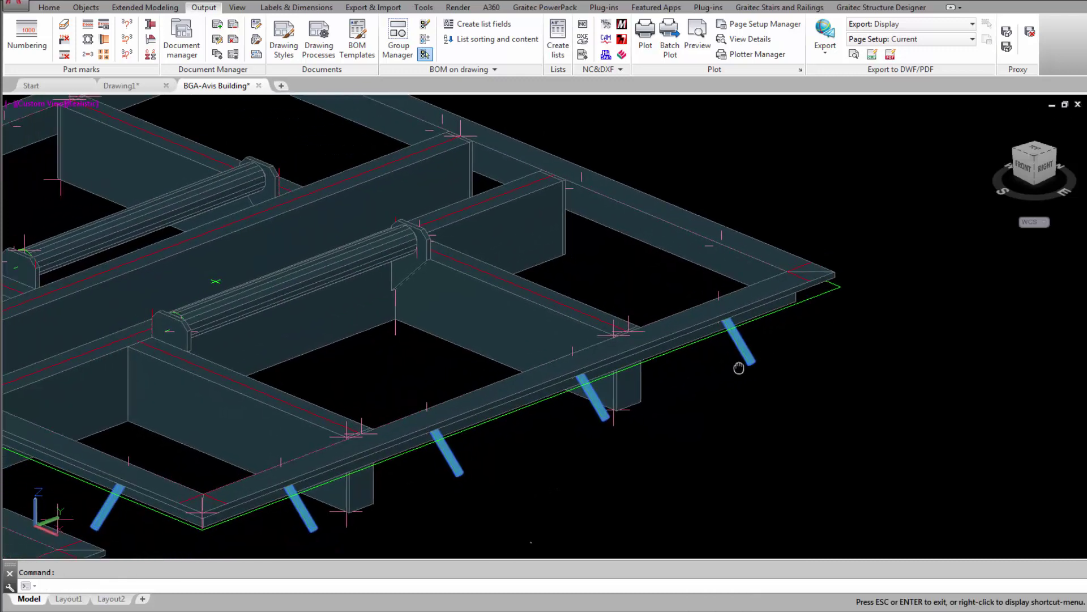
{"action": "left_click_drag", "start_coordinate": [739, 368], "coordinate": [787, 354]}
{"action": "key", "text": "Escape"}
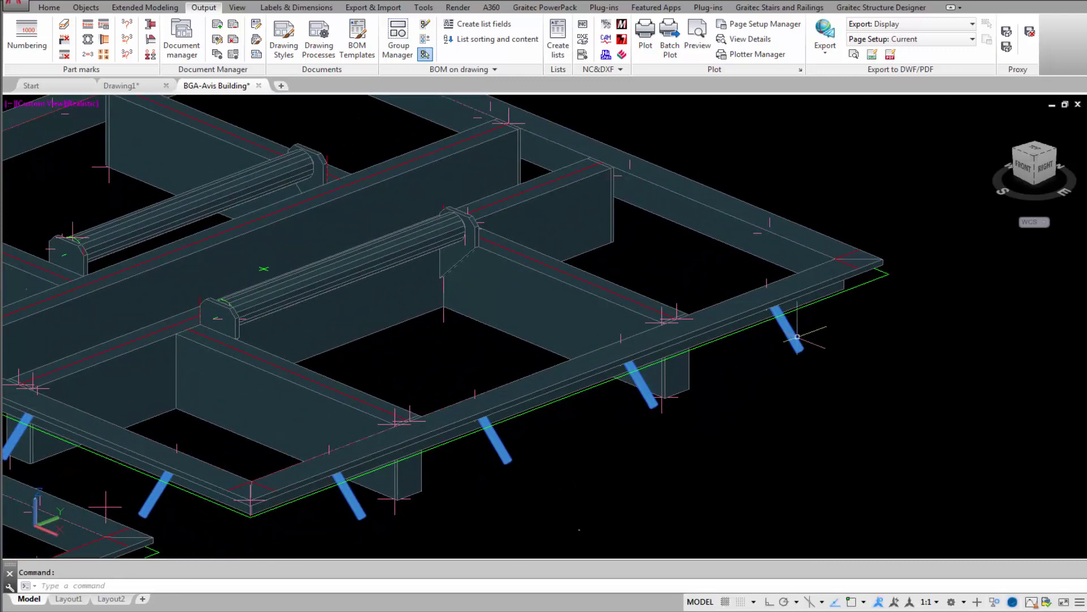
{"action": "right_click", "coordinate": [797, 337]}
{"action": "left_click", "coordinate": [844, 432]}
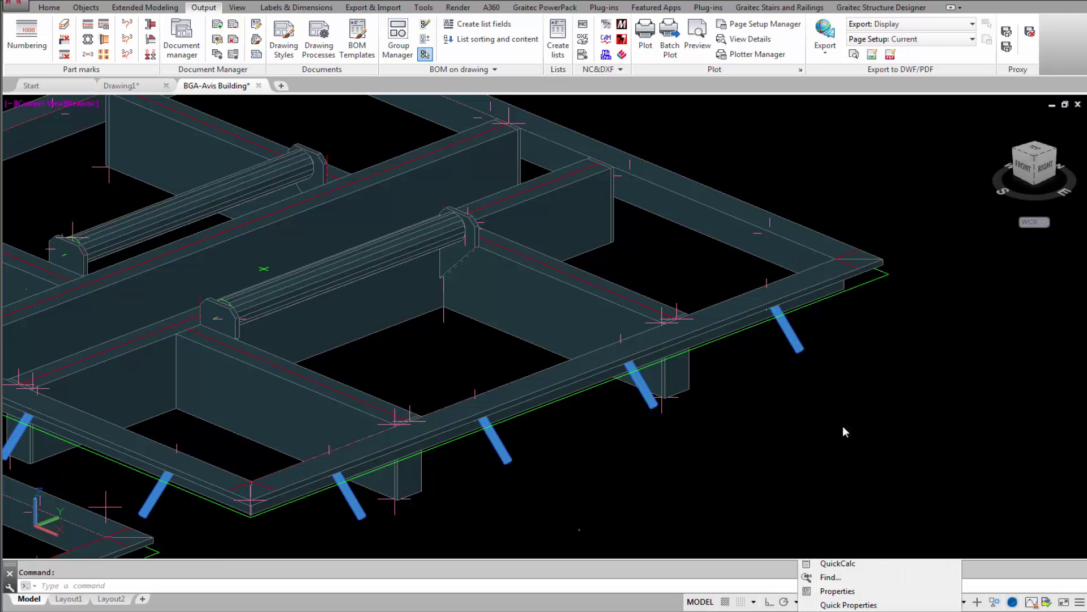
{"action": "mouse_move", "coordinate": [753, 190]}
{"action": "left_mouse_down"}
{"action": "mouse_move", "coordinate": [446, 159]}
{"action": "mouse_move", "coordinate": [280, 164]}
{"action": "left_mouse_up"}
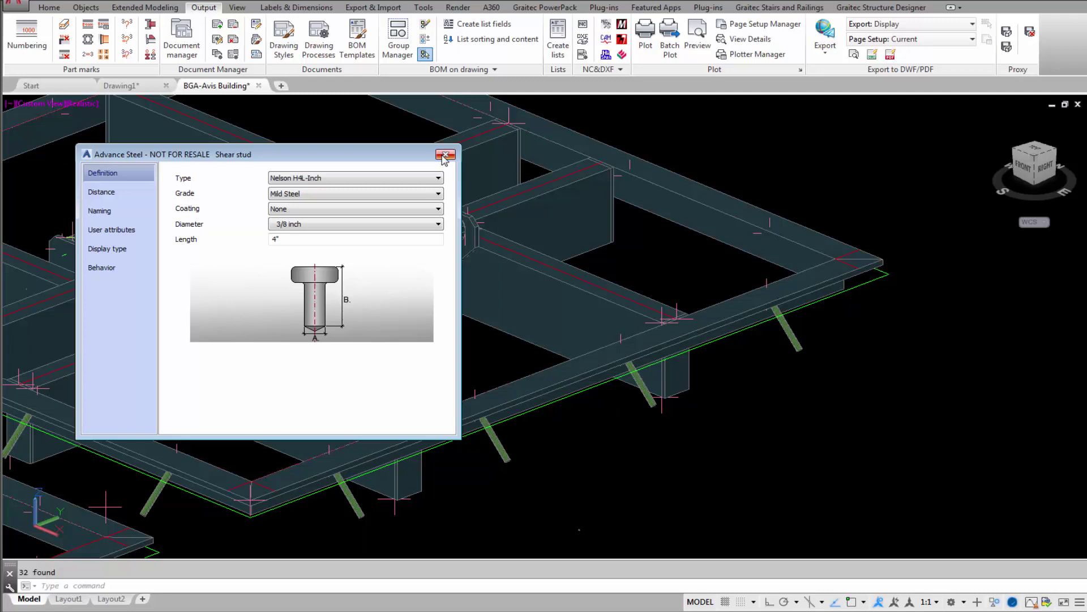
Close the Shear stud properties and return to the Home ribbon
{"action": "left_click", "coordinate": [444, 159]}
{"action": "left_click", "coordinate": [49, 8]}
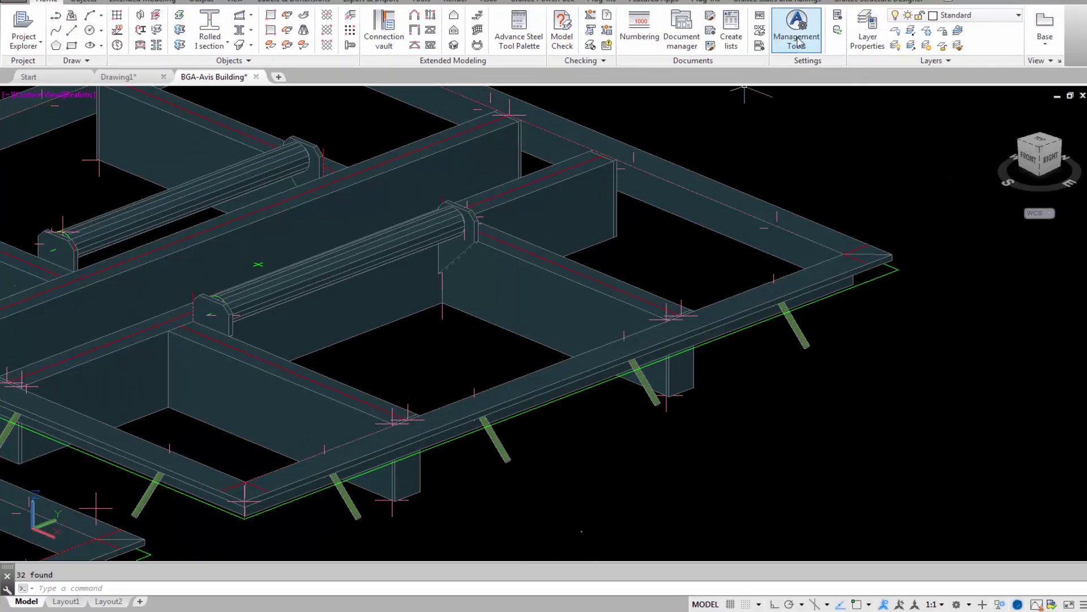
Launch Management Tools from the Home ribbon and open the Shear stud database
{"action": "left_click", "coordinate": [798, 42]}
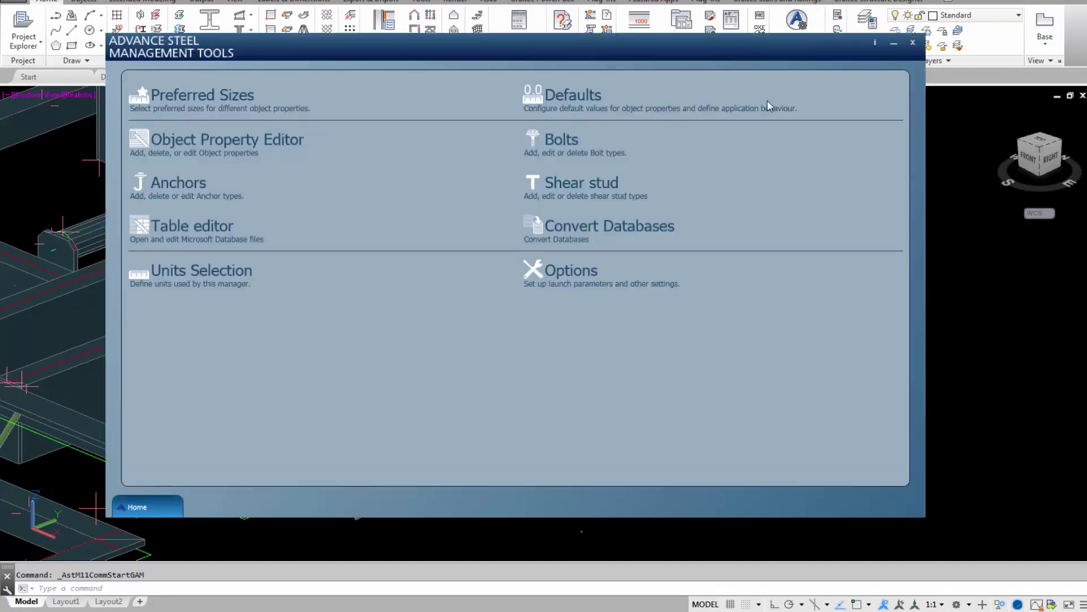
{"action": "left_click", "coordinate": [557, 185]}
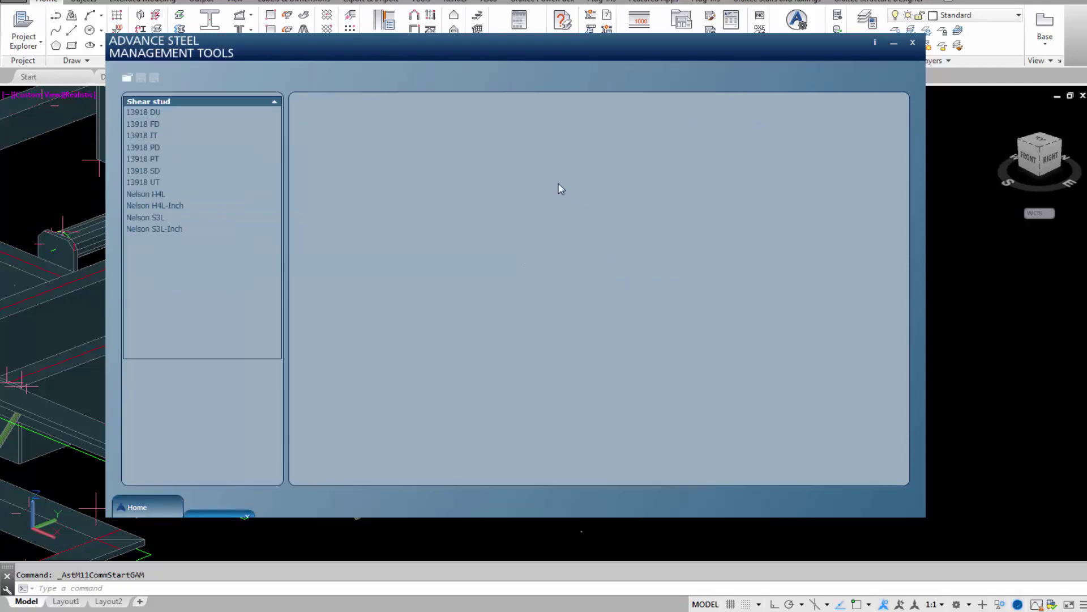
Inspect Nelson H4L-Inch geometry and diameter options (1/4, 3/8, 1/2, 5/8 inch) without changing them
{"action": "left_click", "coordinate": [139, 206]}
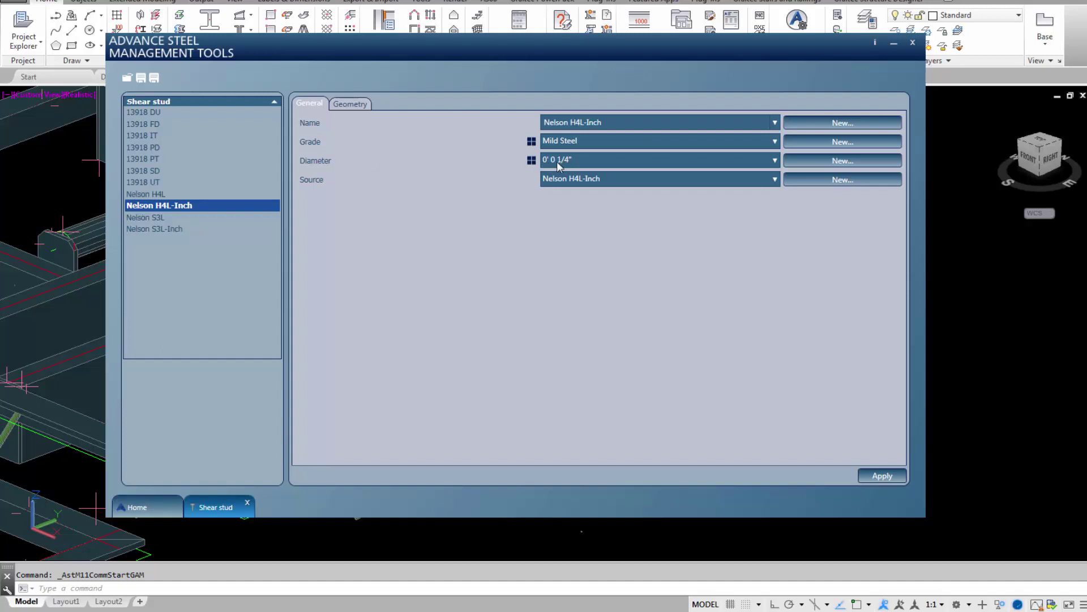
{"action": "left_click", "coordinate": [351, 104]}
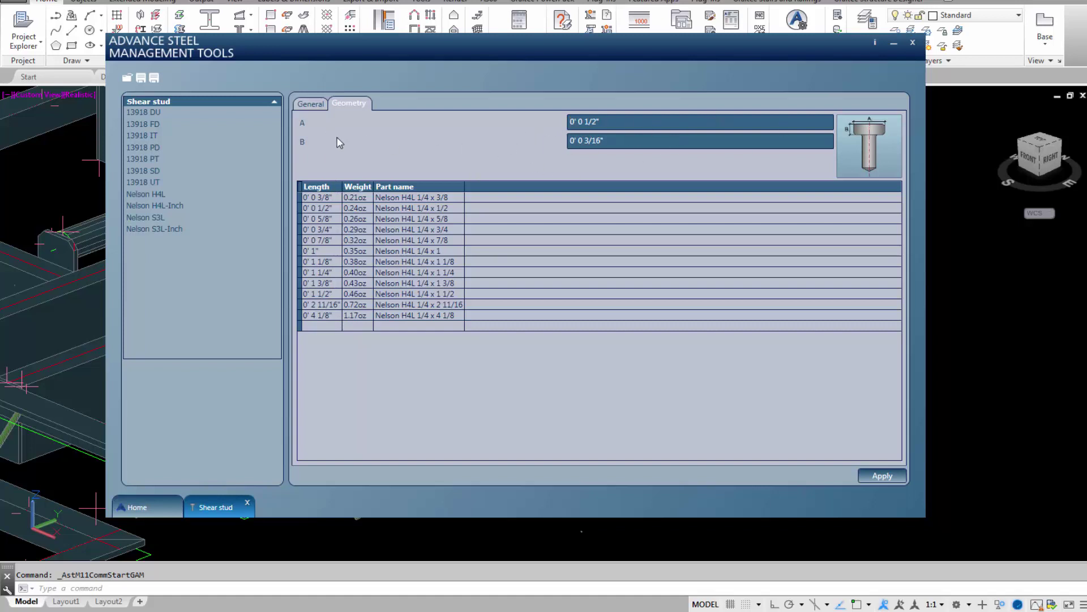
{"action": "left_click", "coordinate": [308, 103]}
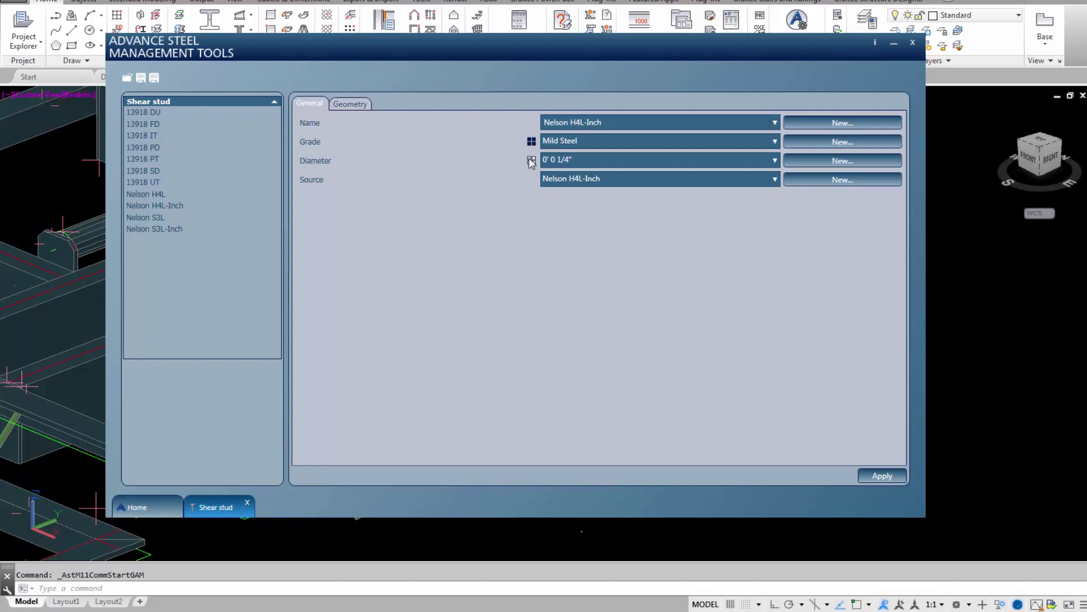
{"action": "left_click", "coordinate": [773, 159]}
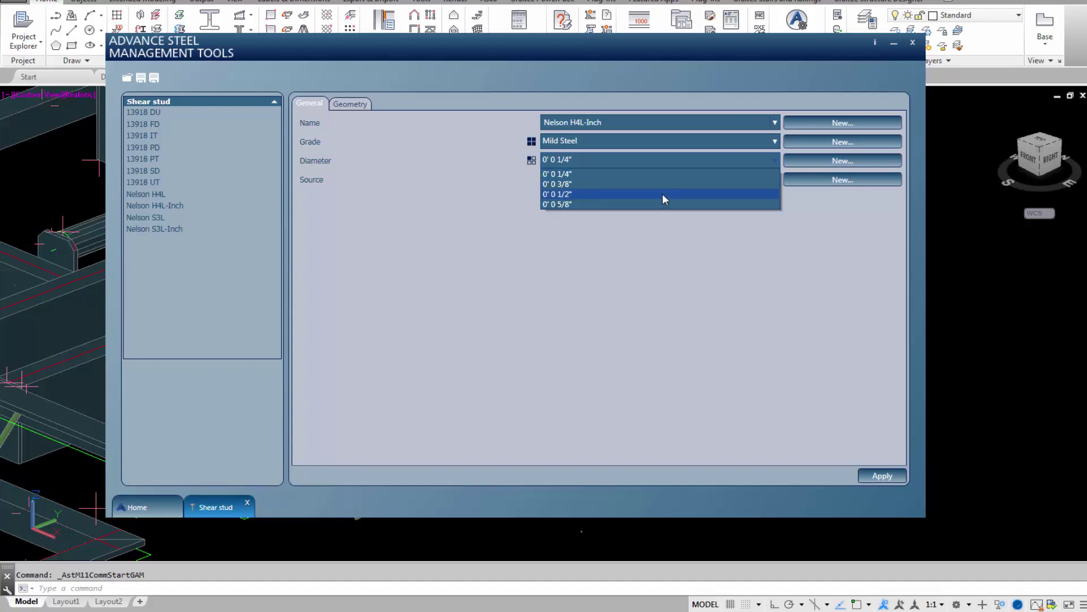
{"action": "left_click", "coordinate": [752, 296]}
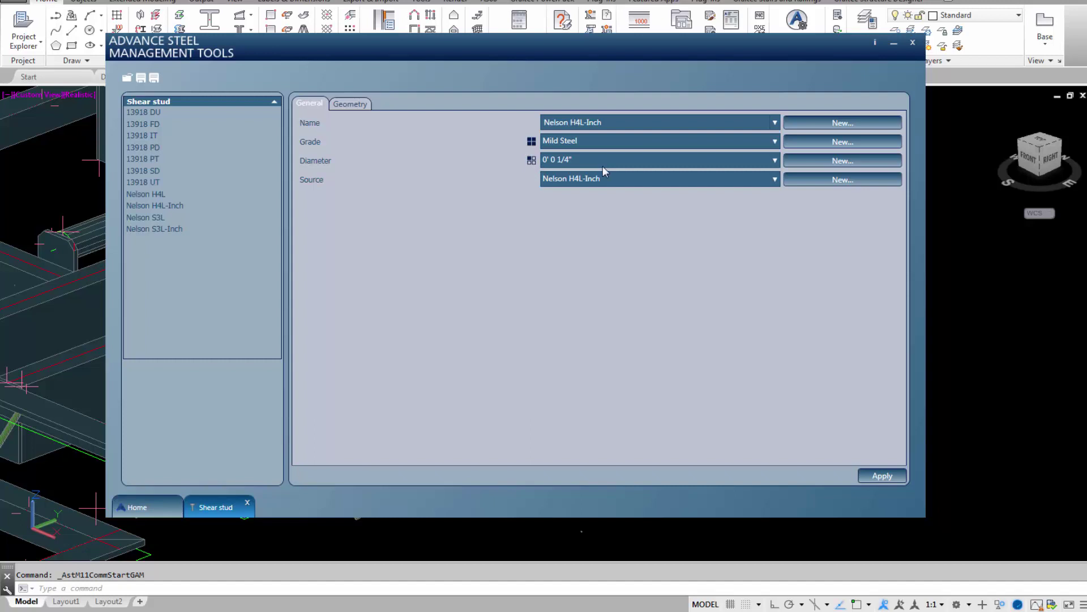
Choose the 3/8" Nelson H4L-Inch diameter and view its 5/8" to 6 1/8" length table
{"action": "left_click", "coordinate": [773, 158]}
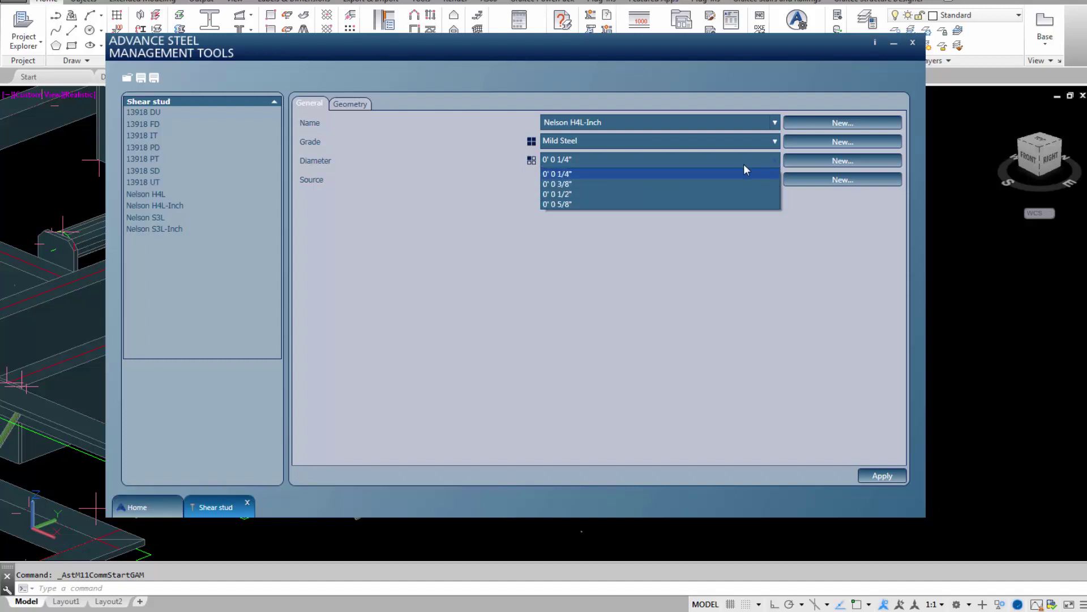
{"action": "left_click", "coordinate": [568, 184]}
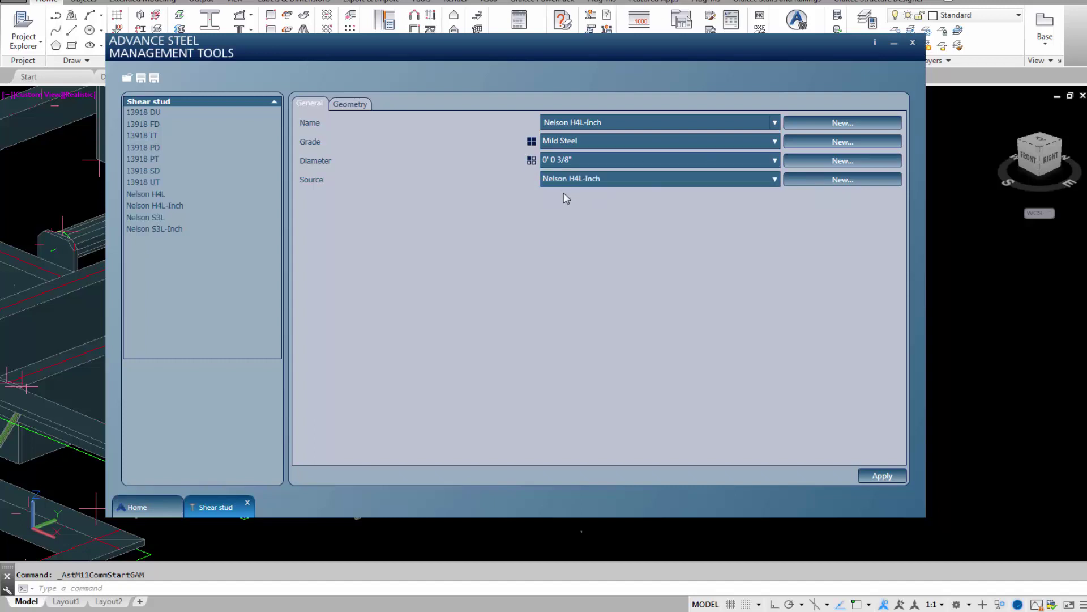
{"action": "left_click", "coordinate": [343, 105]}
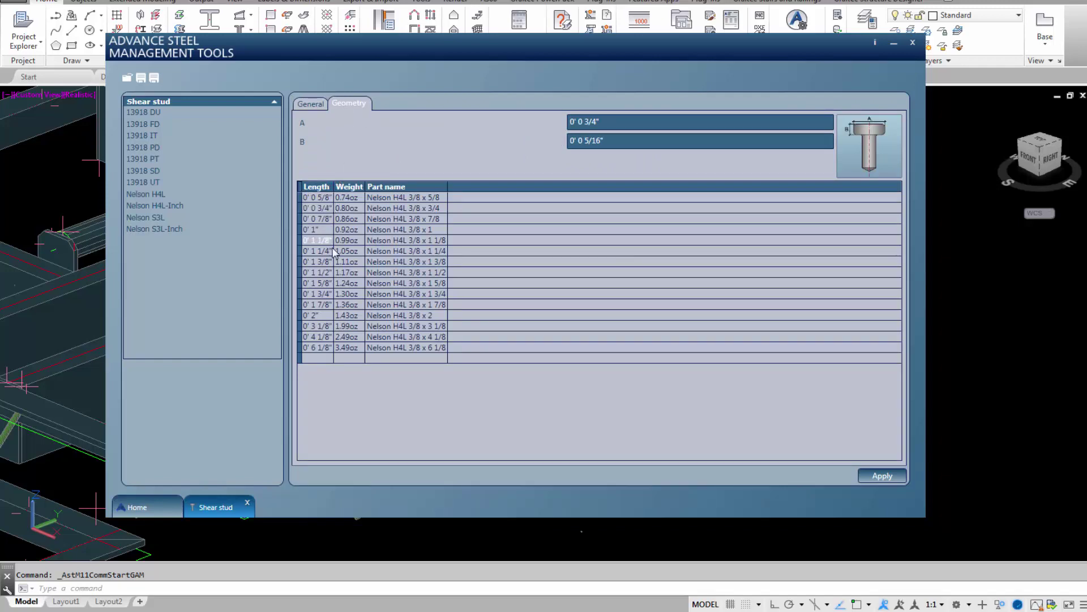
{"action": "mouse_move", "coordinate": [420, 46]}
{"action": "left_mouse_down"}
{"action": "mouse_move", "coordinate": [535, 55]}
{"action": "mouse_move", "coordinate": [425, 42]}
{"action": "left_mouse_up"}
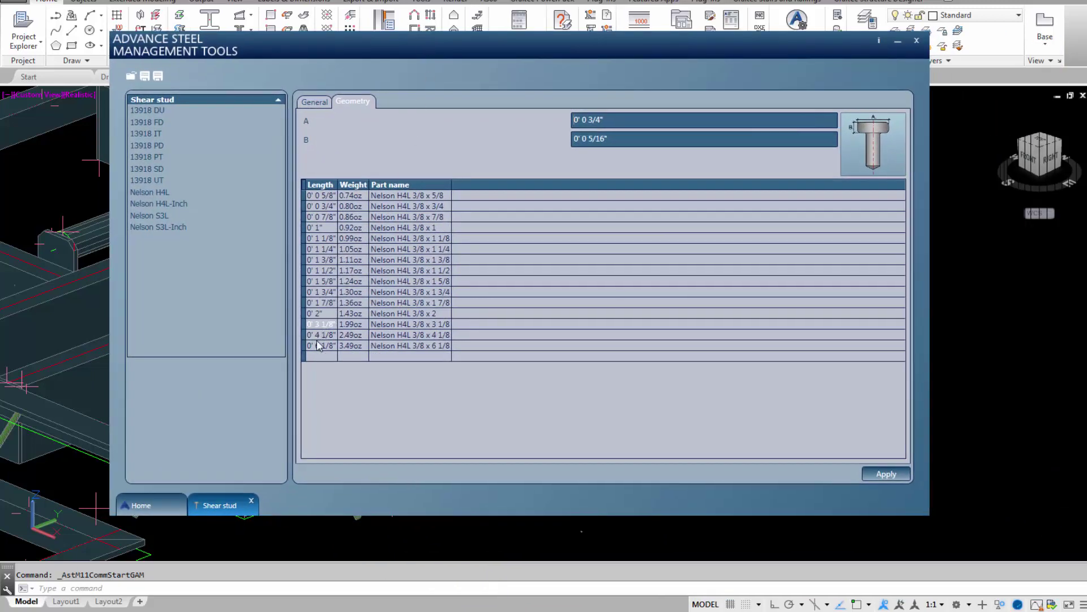
Add a new 0' 4" length row to the 3/8" stud table
{"action": "left_click", "coordinate": [325, 313]}
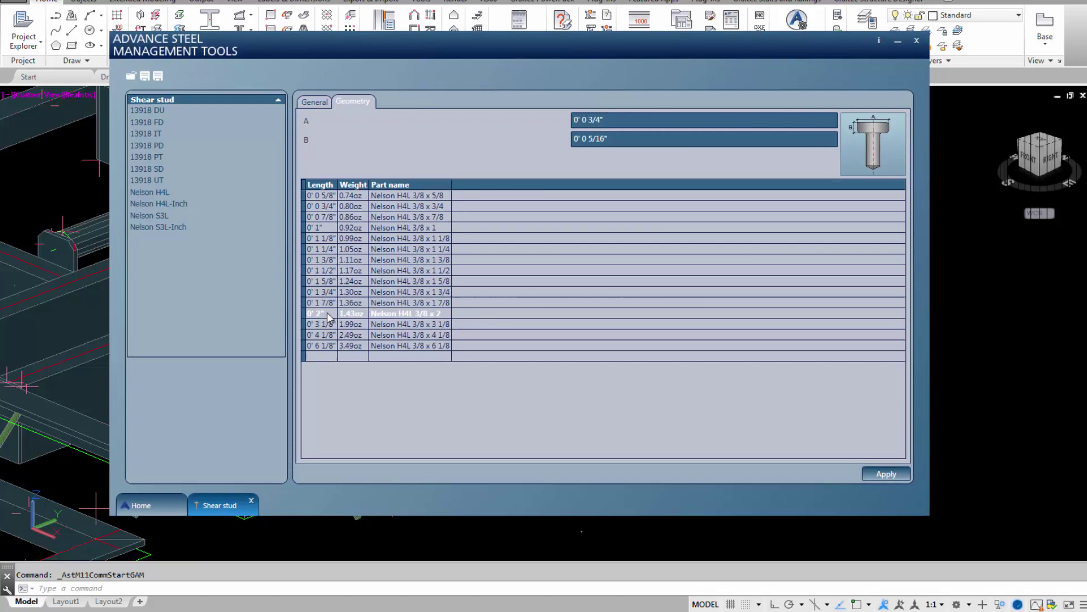
{"action": "left_click", "coordinate": [327, 312]}
{"action": "left_click", "coordinate": [316, 356]}
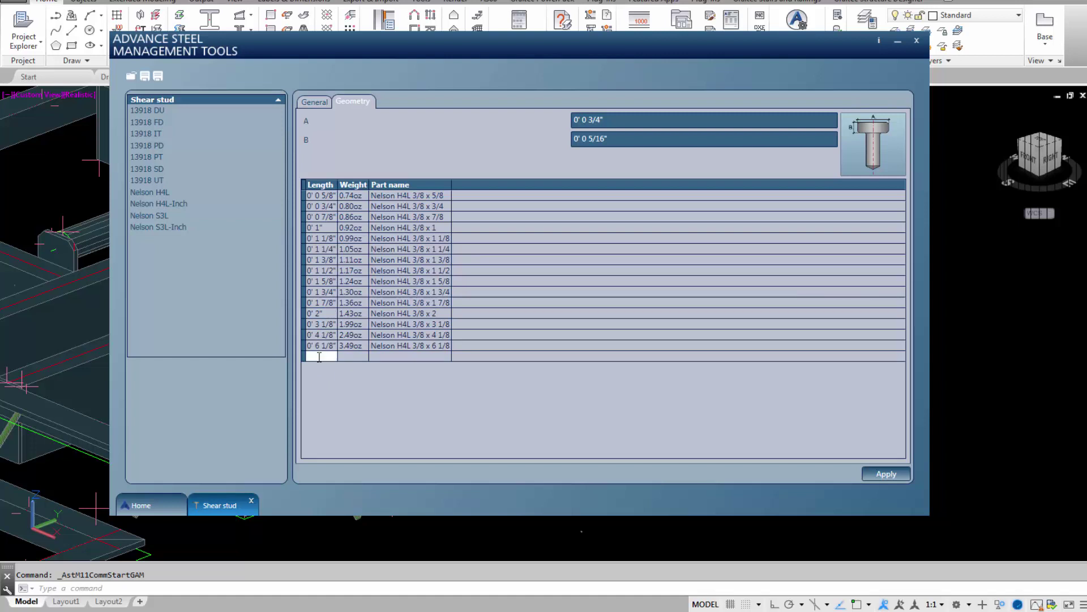
{"action": "type", "text": "2"}
{"action": "key", "text": "BackSpace"}
{"action": "type", "text": "4"}
{"action": "left_click", "coordinate": [355, 316]}
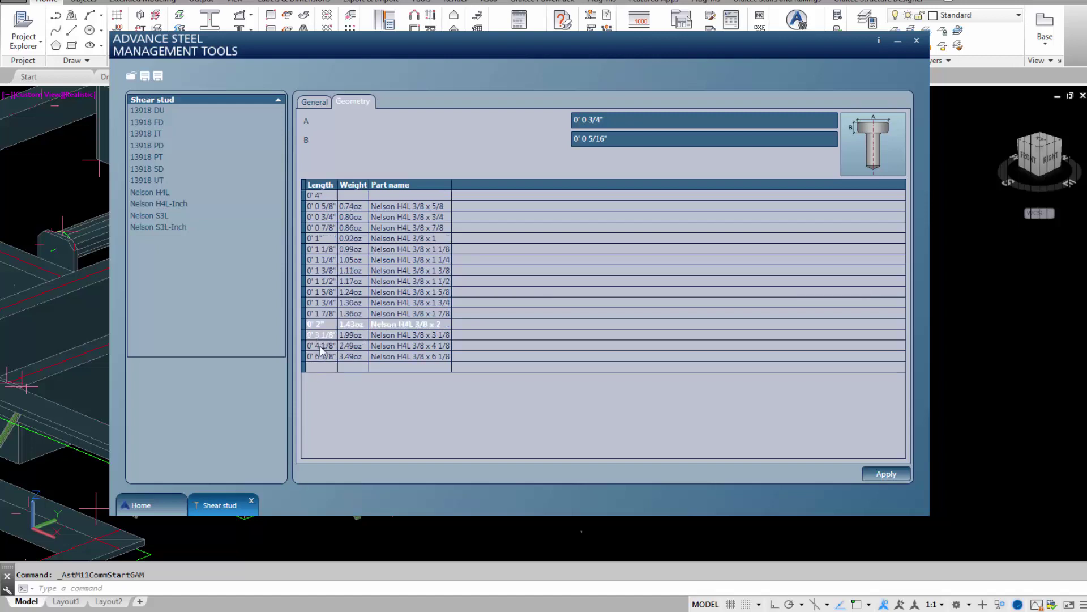
Give the 4" row weight 2.86 oz and part name 'Nelson H4L 3/8 x 4'
{"action": "left_click", "coordinate": [356, 195]}
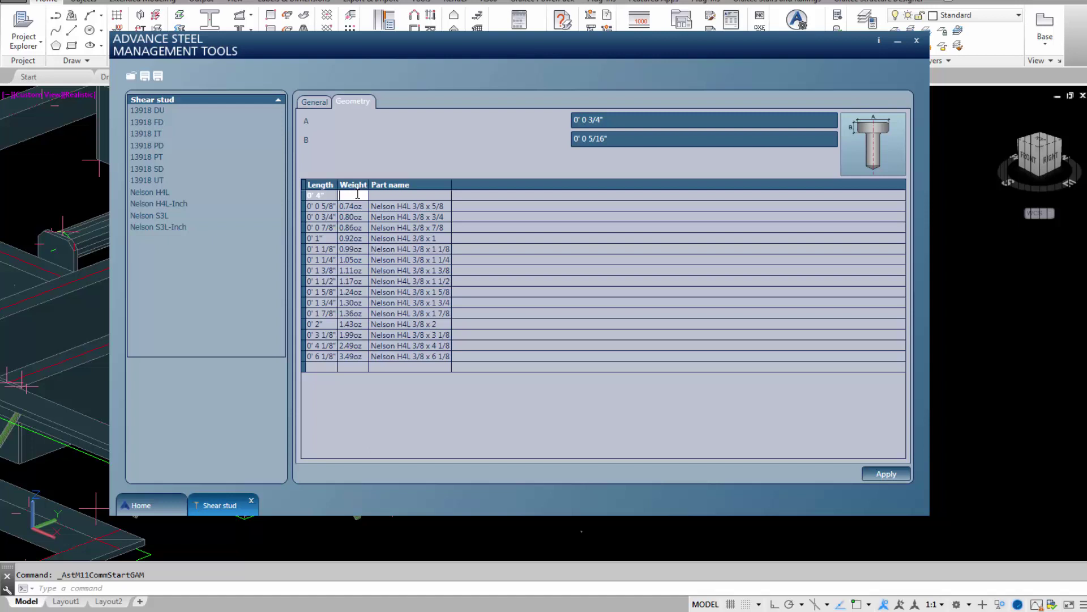
{"action": "type", "text": "2."}
{"action": "type", "text": "86"}
{"action": "left_click", "coordinate": [389, 197]}
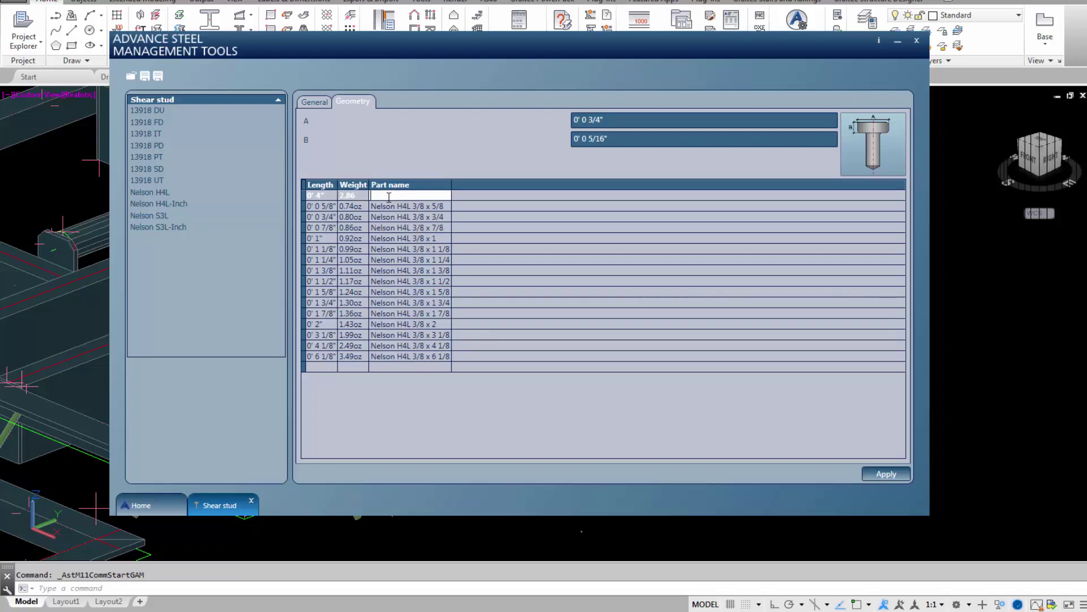
{"action": "type", "text": "Nelso"}
{"action": "type", "text": "n"}
{"action": "type", "text": " H4"}
{"action": "type", "text": "L 3/"}
{"action": "type", "text": "S"}
{"action": "key", "text": "BackSpace"}
{"action": "type", "text": "4"}
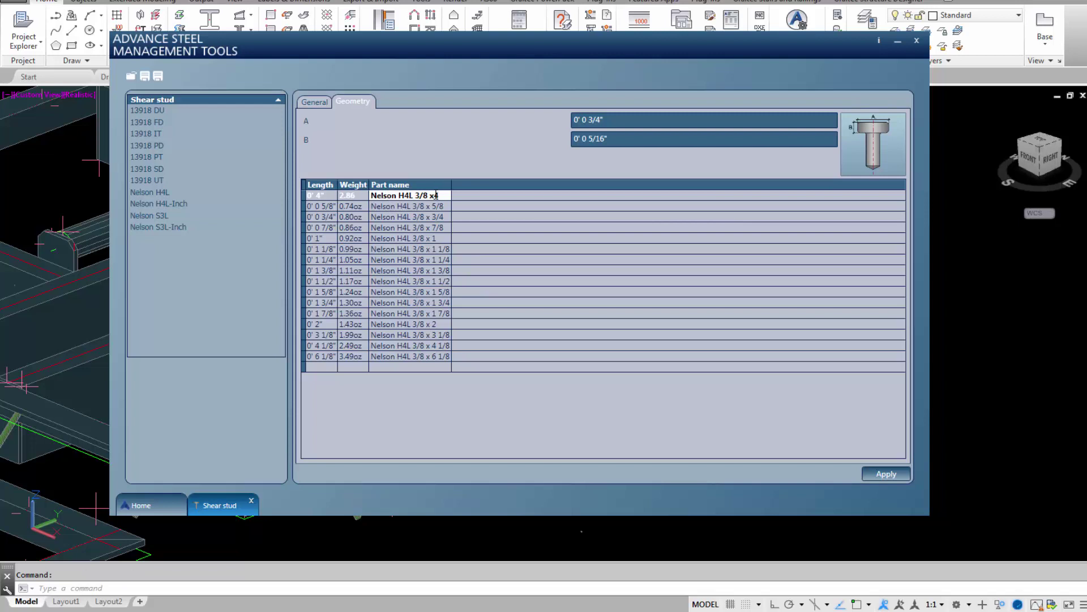
{"action": "left_click", "coordinate": [435, 195]}
Apply the new stud row, reload settings from Defaults, and close Management Tools
{"action": "left_click", "coordinate": [889, 474]}
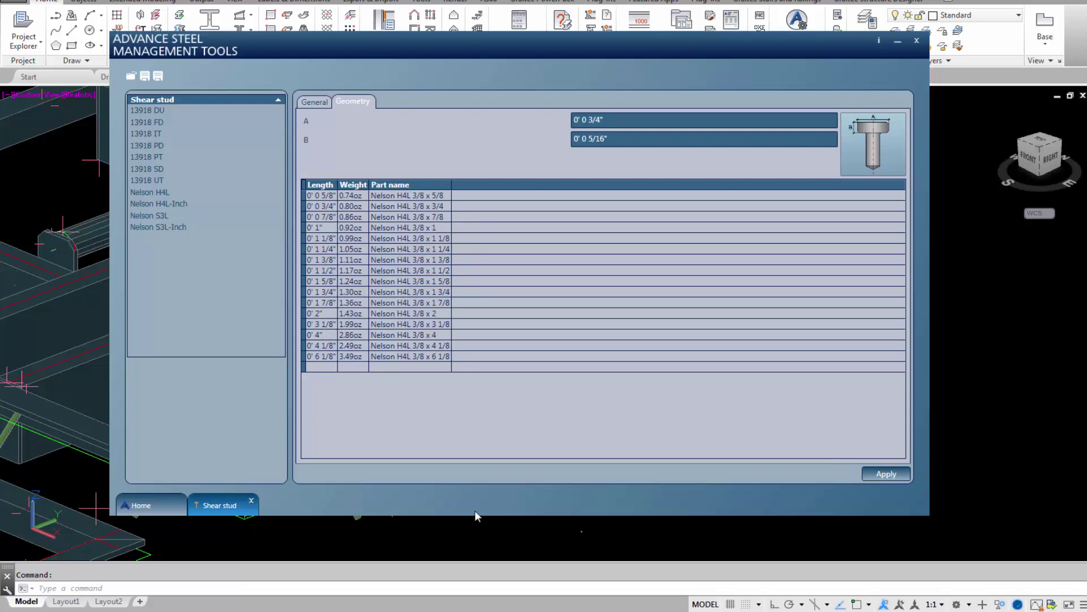
{"action": "left_click", "coordinate": [157, 512]}
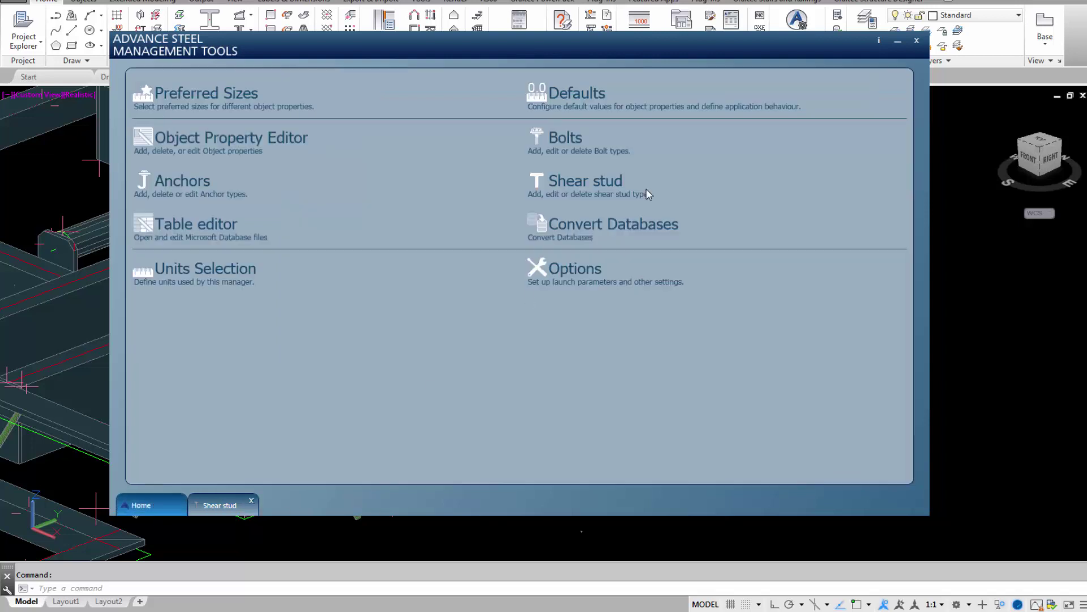
{"action": "left_click", "coordinate": [591, 101]}
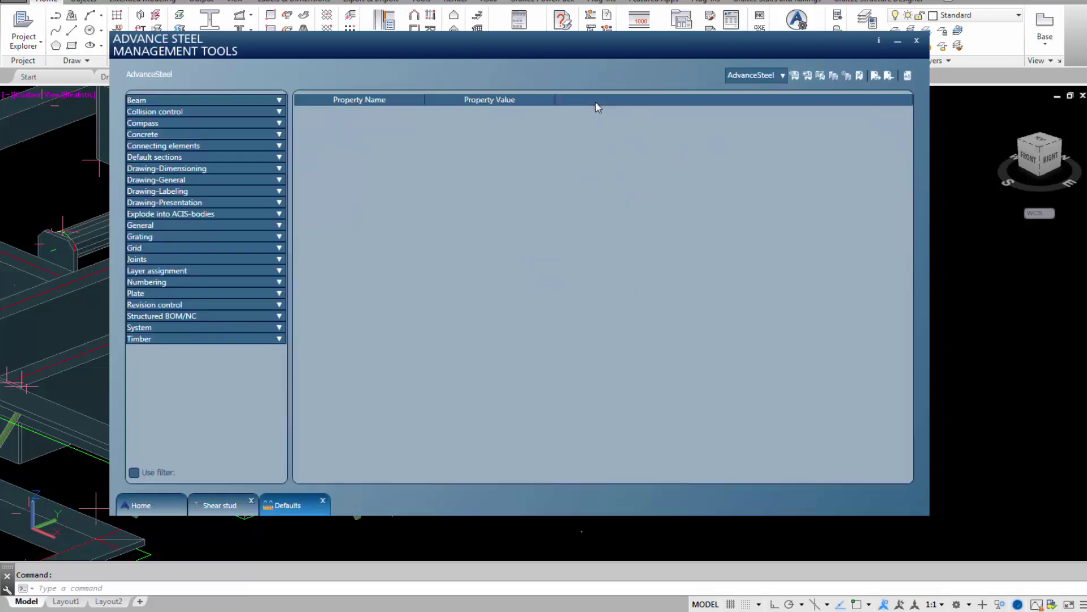
{"action": "left_click", "coordinate": [906, 77]}
{"action": "left_click", "coordinate": [896, 43]}
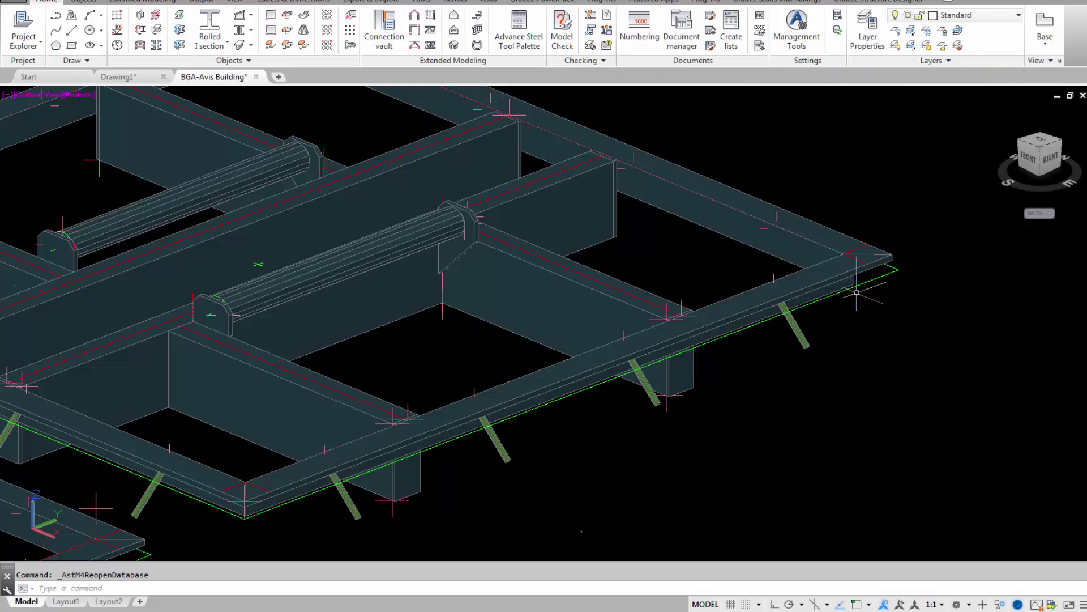
Reselect all shear studs with Select Similar and open their Advance Properties
{"action": "left_click", "coordinate": [796, 325]}
{"action": "right_click", "coordinate": [797, 325]}
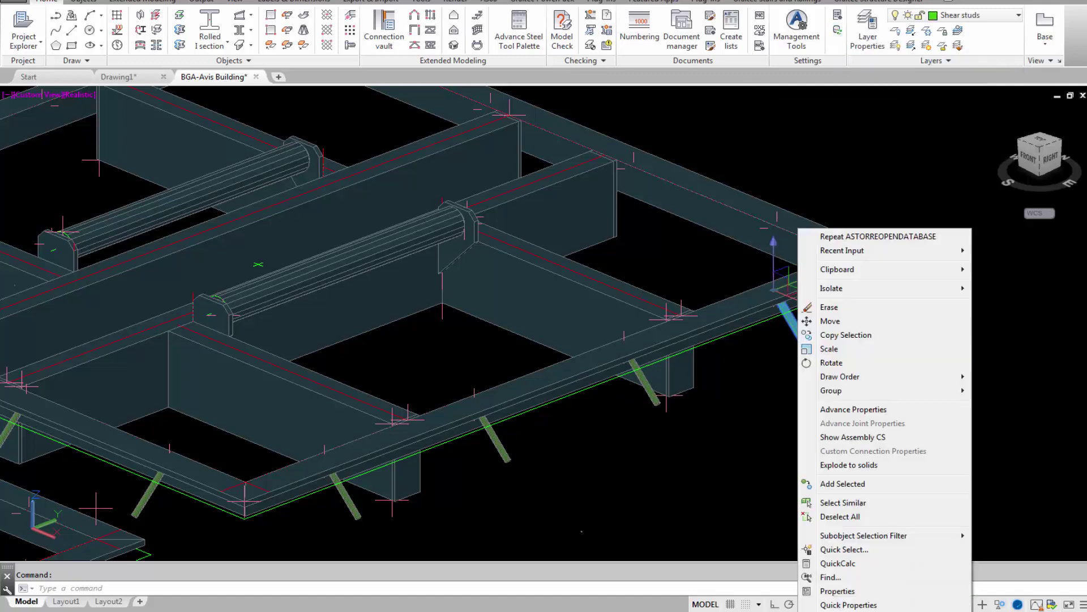
{"action": "left_click", "coordinate": [853, 503]}
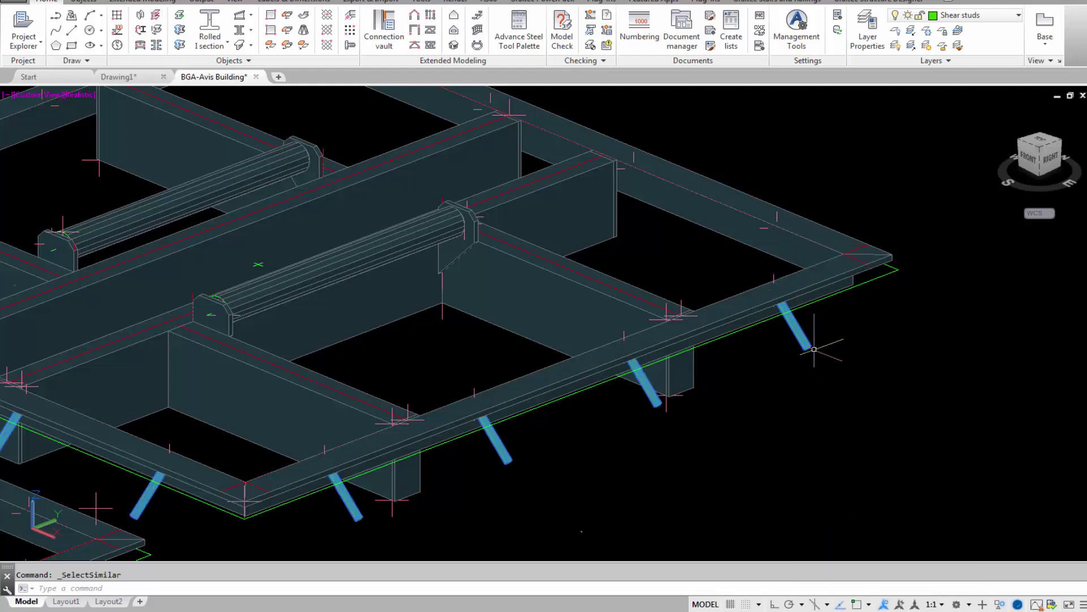
{"action": "right_click", "coordinate": [807, 247]}
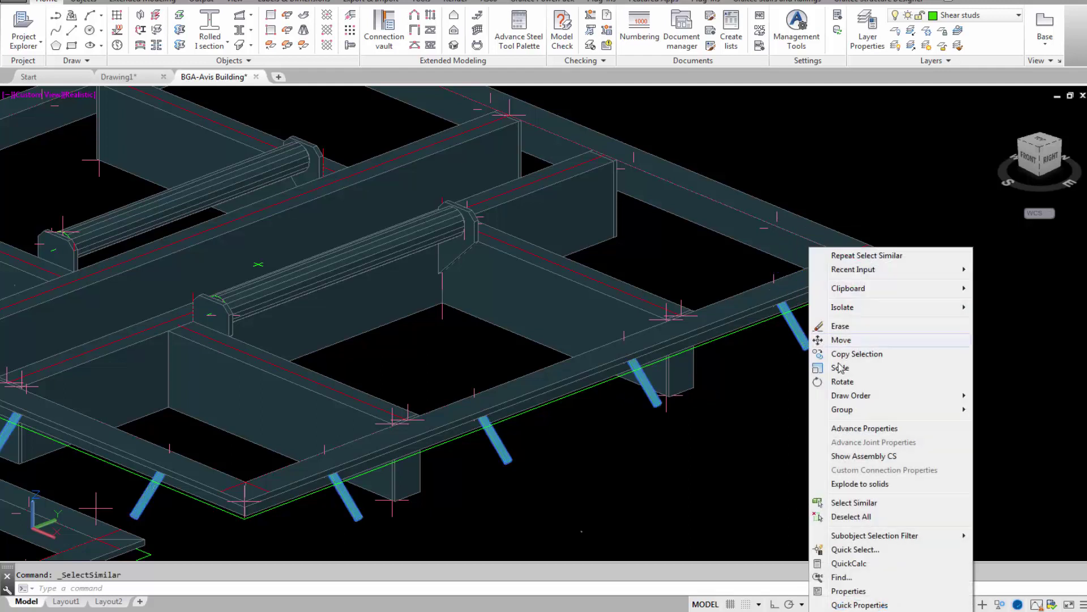
{"action": "left_click", "coordinate": [876, 432]}
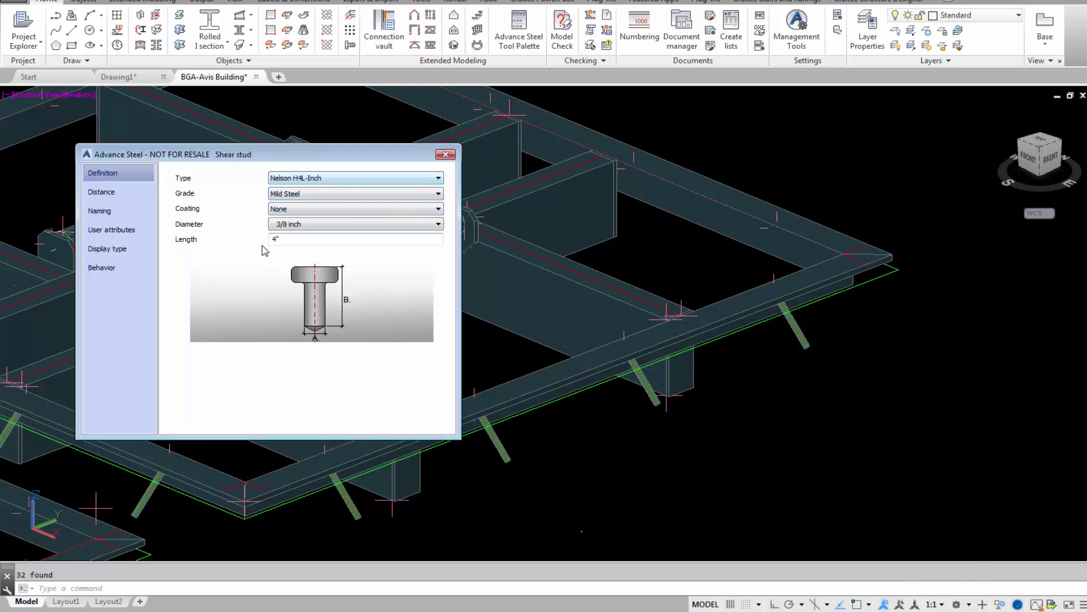
Reapply stud type Nelson H4L-Inch and diameter 3/8 inch to all studs
{"action": "left_click", "coordinate": [441, 179]}
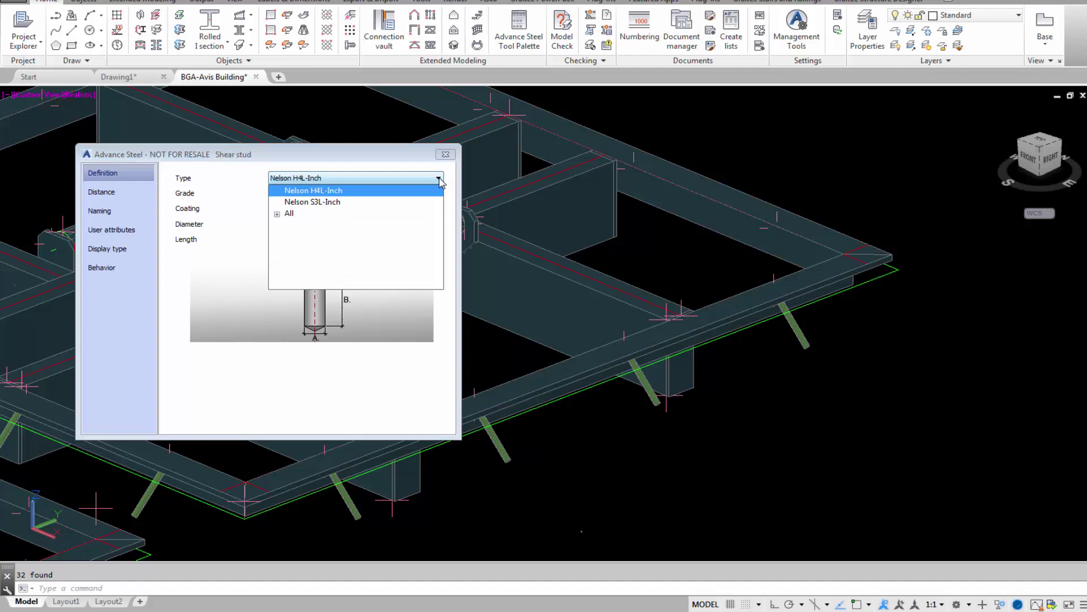
{"action": "left_click", "coordinate": [278, 213]}
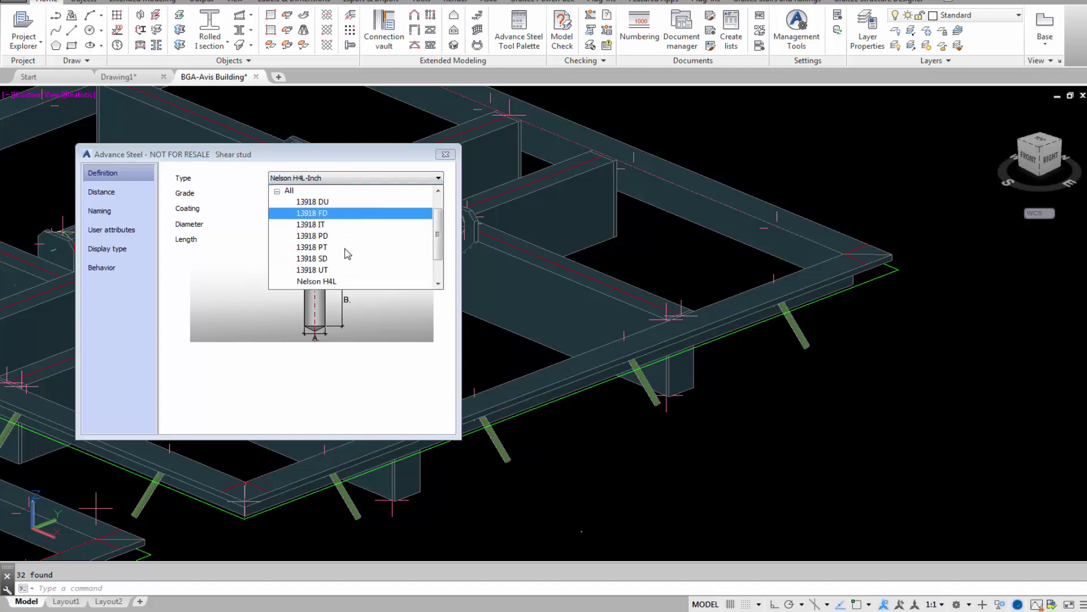
{"action": "left_click_drag", "start_coordinate": [436, 238], "coordinate": [438, 249]}
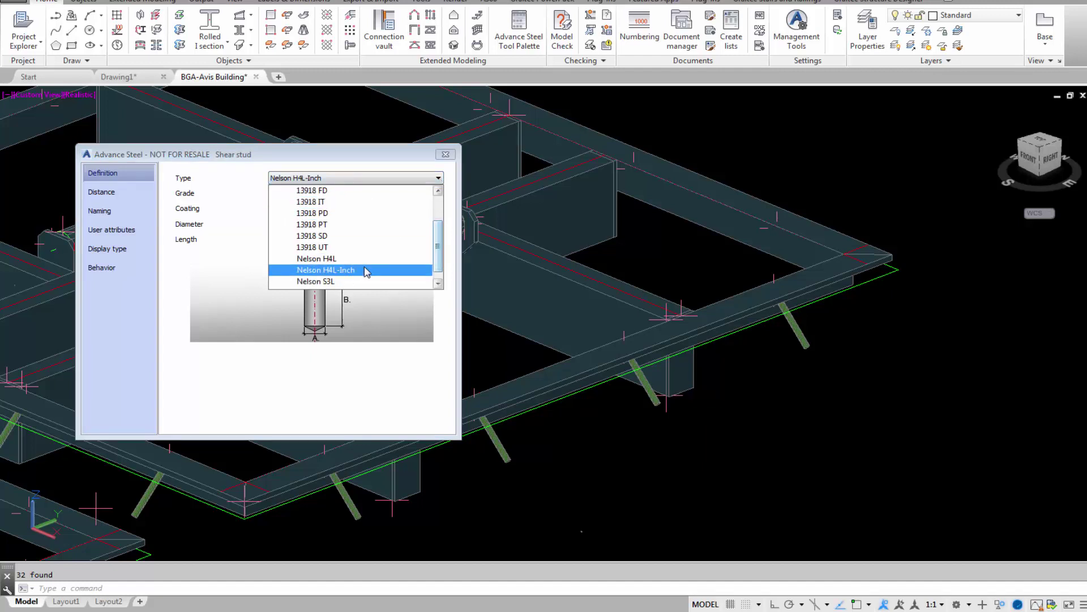
{"action": "left_click", "coordinate": [313, 272]}
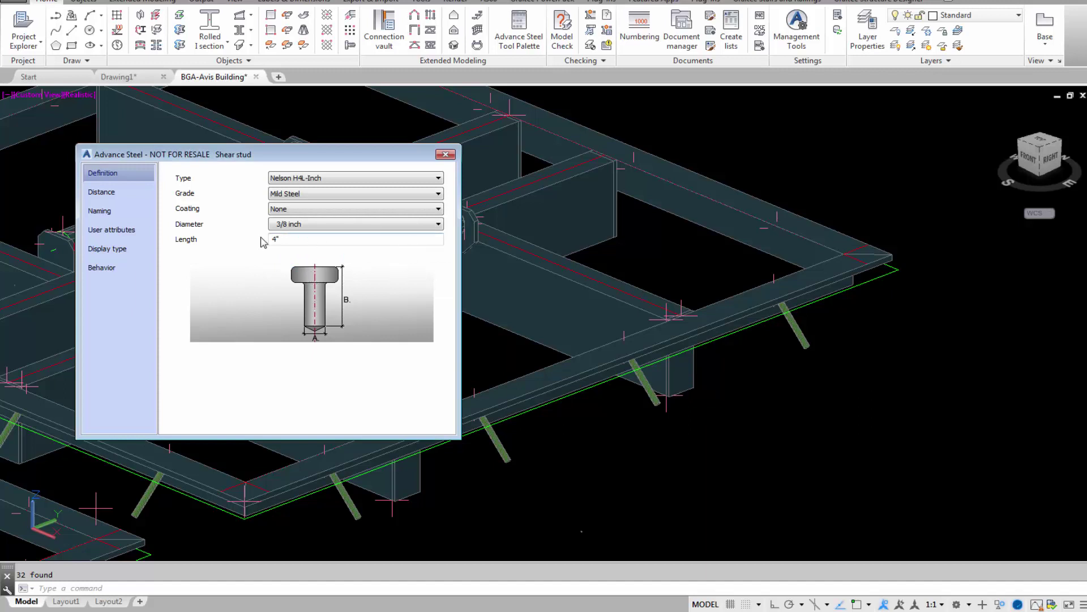
{"action": "left_click", "coordinate": [438, 225]}
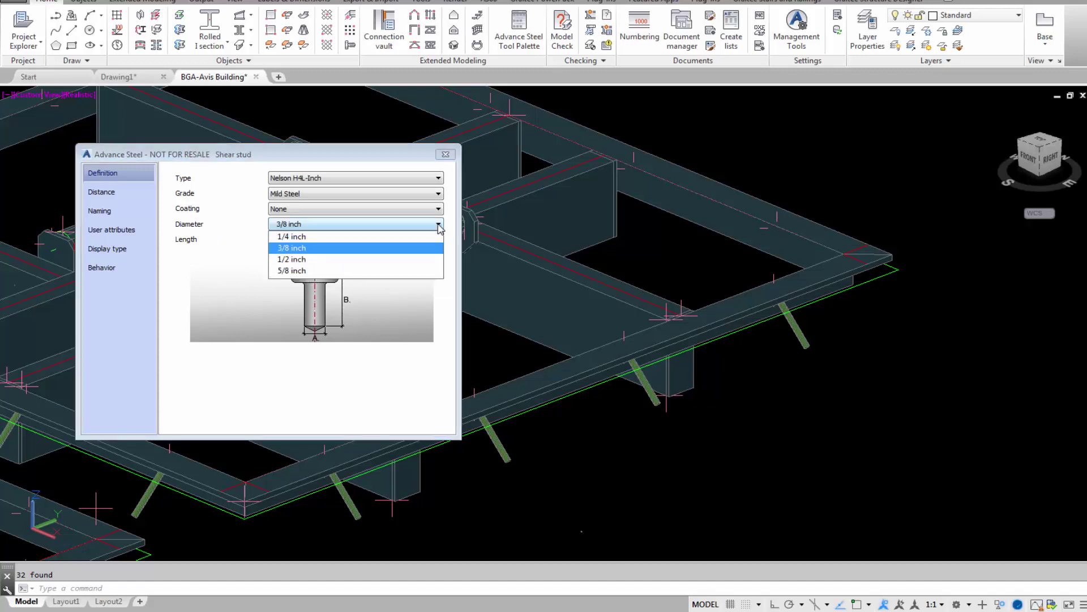
{"action": "left_click", "coordinate": [419, 252]}
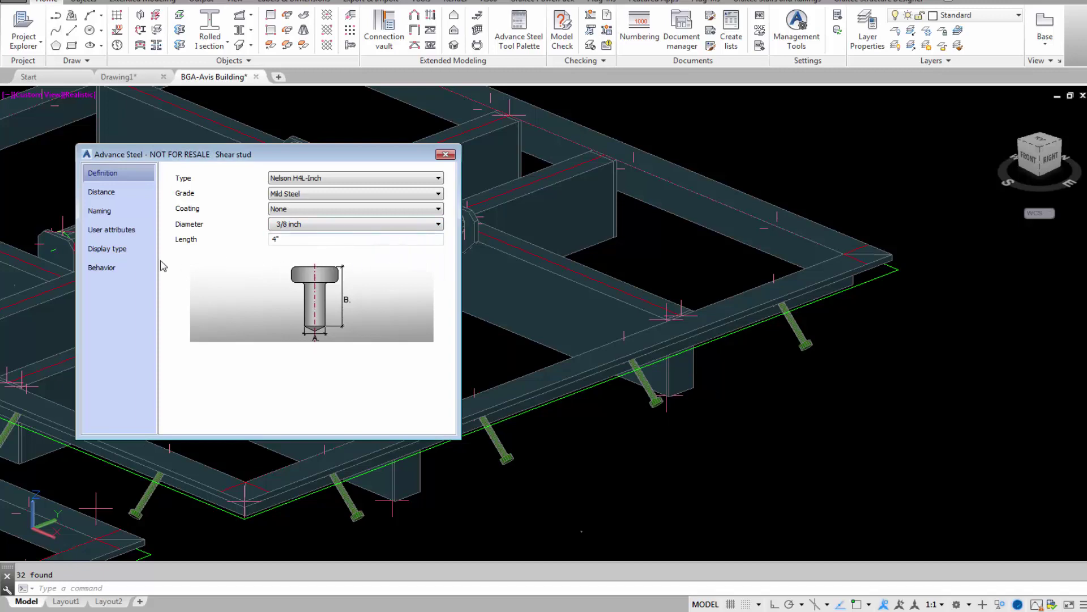
Close the stud properties and shift the view to inspect the headed studs
{"action": "left_click", "coordinate": [445, 154]}
{"action": "scroll", "coordinate": [649, 372], "scroll_direction": "up", "scroll_amount": 2}
{"action": "scroll", "coordinate": [650, 378], "scroll_direction": "up", "scroll_amount": 2}
{"action": "scroll", "coordinate": [651, 387], "scroll_direction": "up", "scroll_amount": 2}
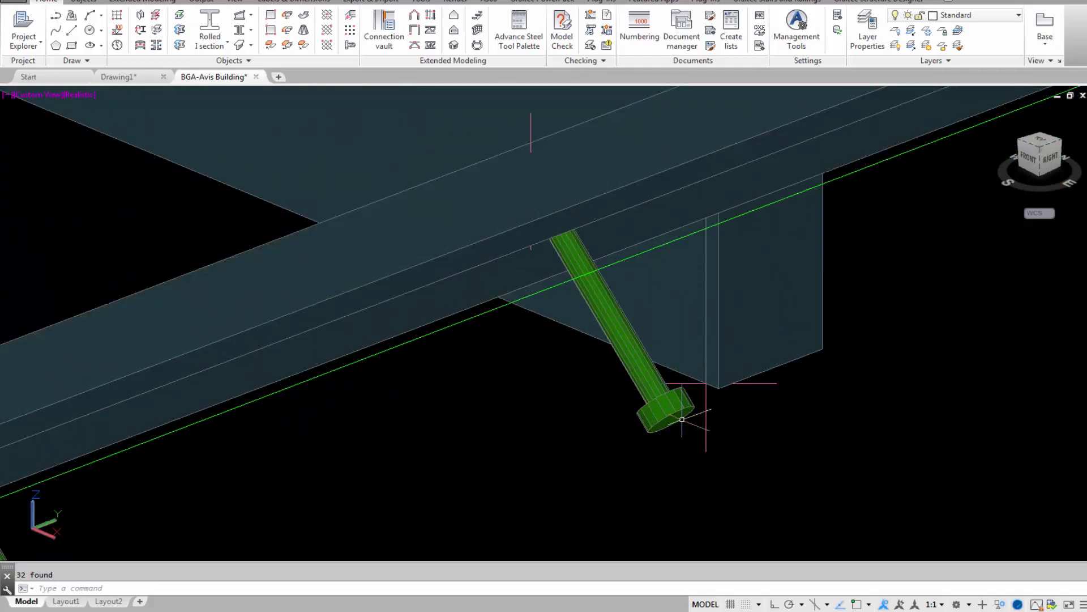
{"action": "scroll", "coordinate": [684, 420], "scroll_direction": "down", "scroll_amount": 2}
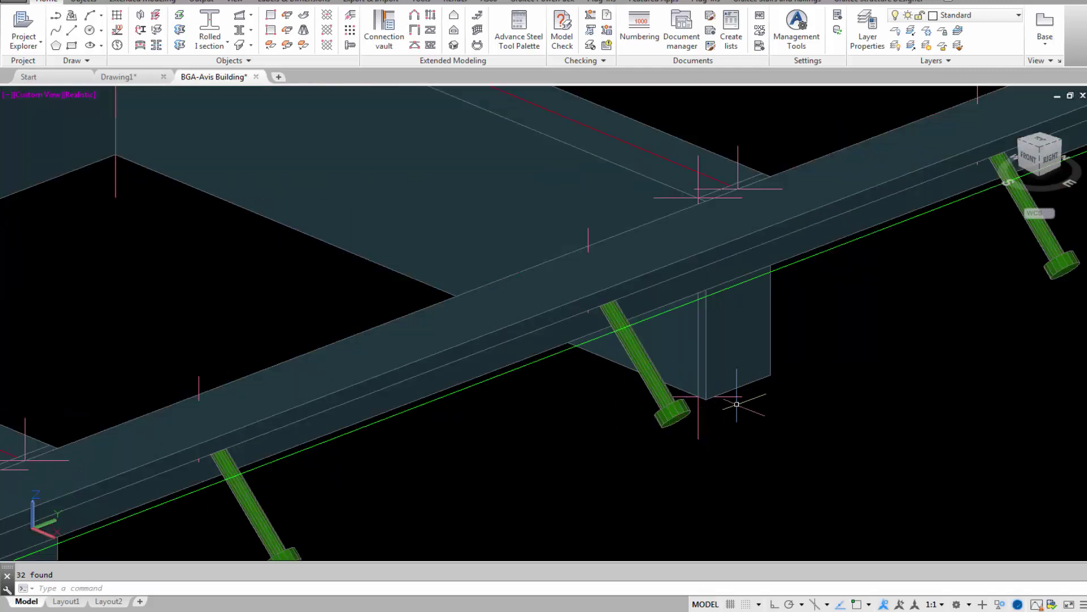
{"action": "scroll", "coordinate": [738, 405], "scroll_direction": "down", "scroll_amount": 1}
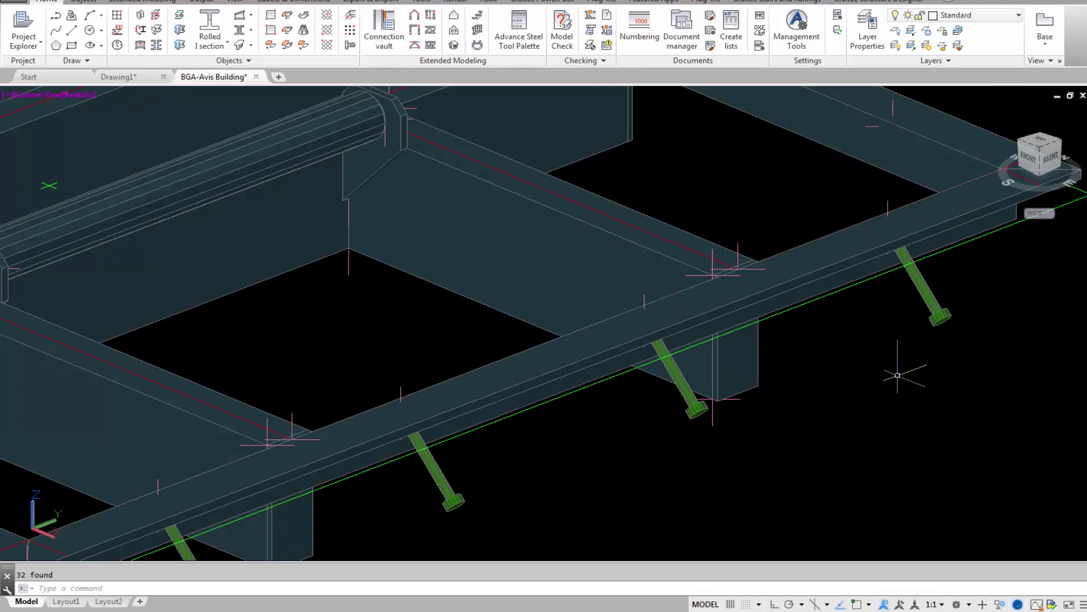
{"action": "middle_click_drag", "start_coordinate": [880, 344], "coordinate": [855, 344]}
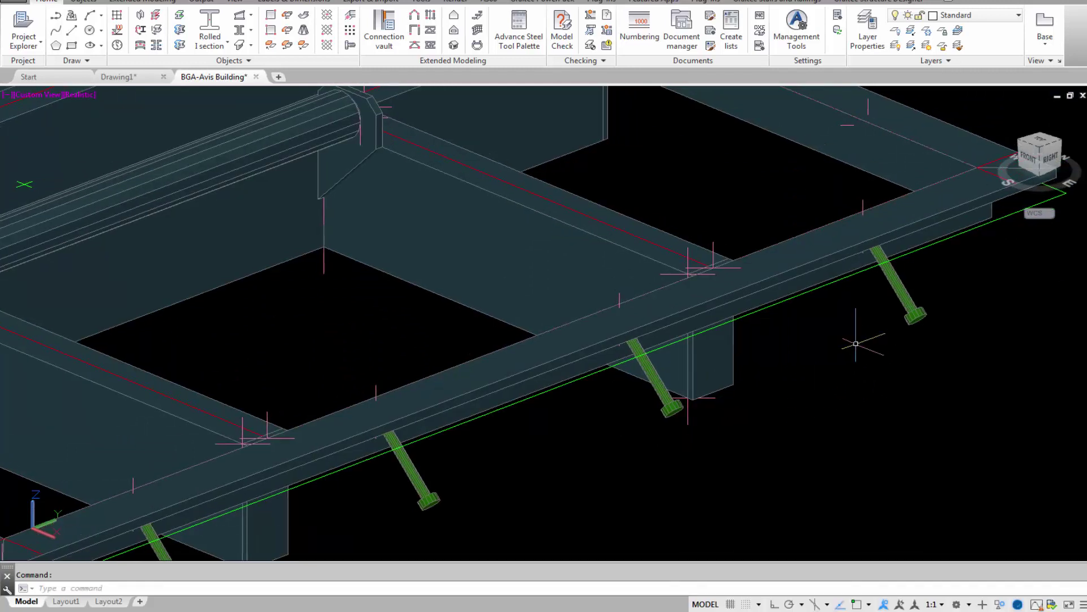